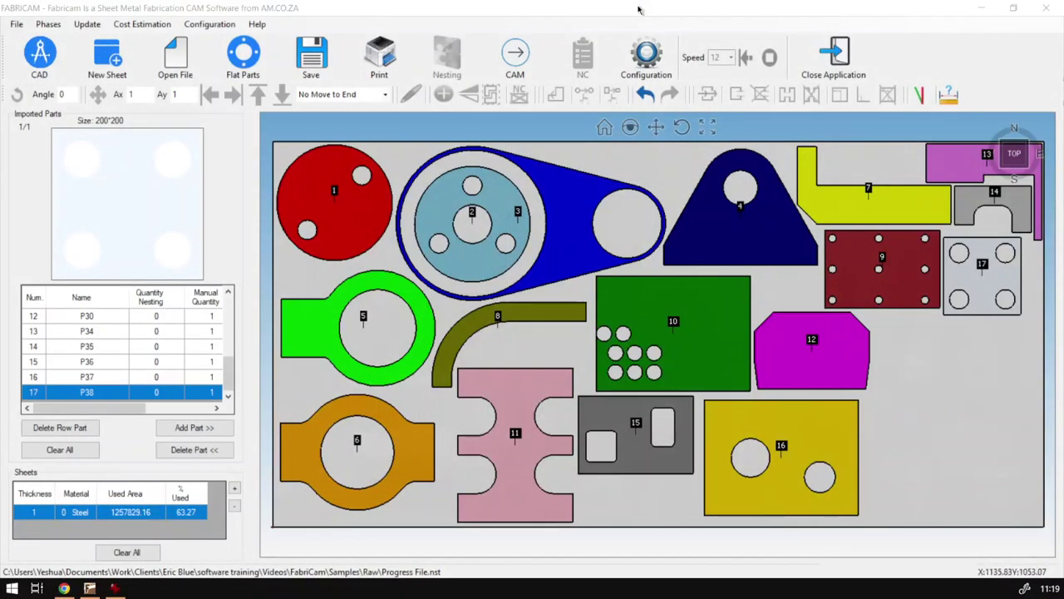
# Start flat part P39, the octagon with a round hole, and set its overall dimensions A and B to 200 mm
pyautogui.click(636, 12)
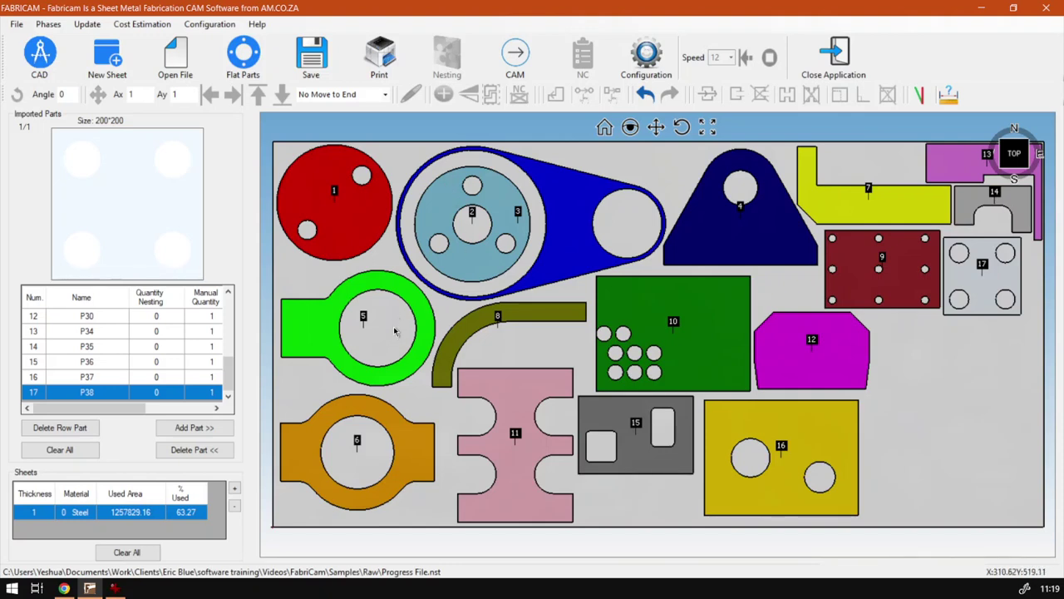
pyautogui.click(247, 73)
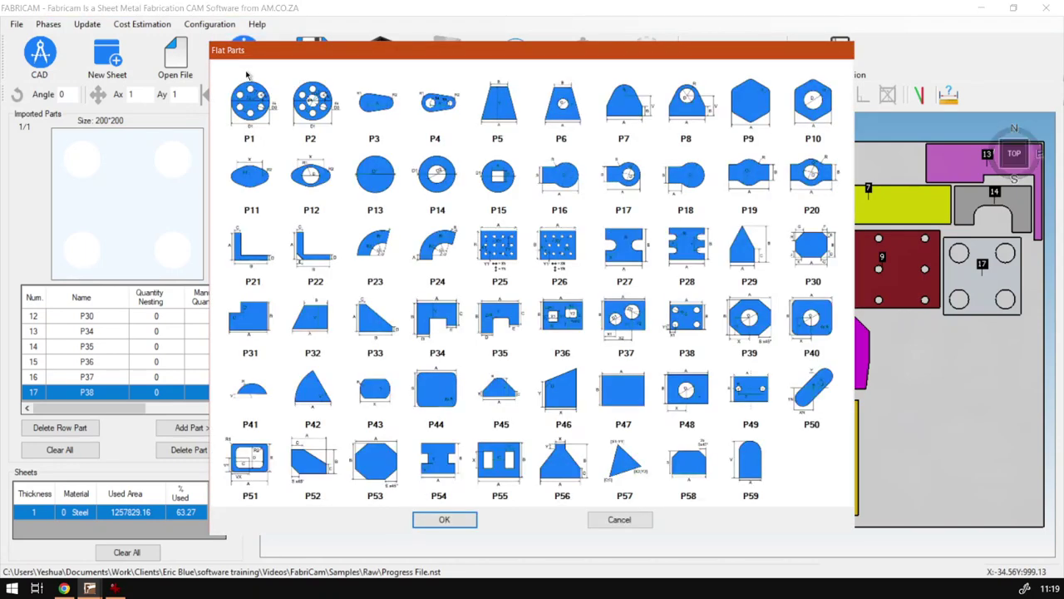
pyautogui.doubleClick(751, 318)
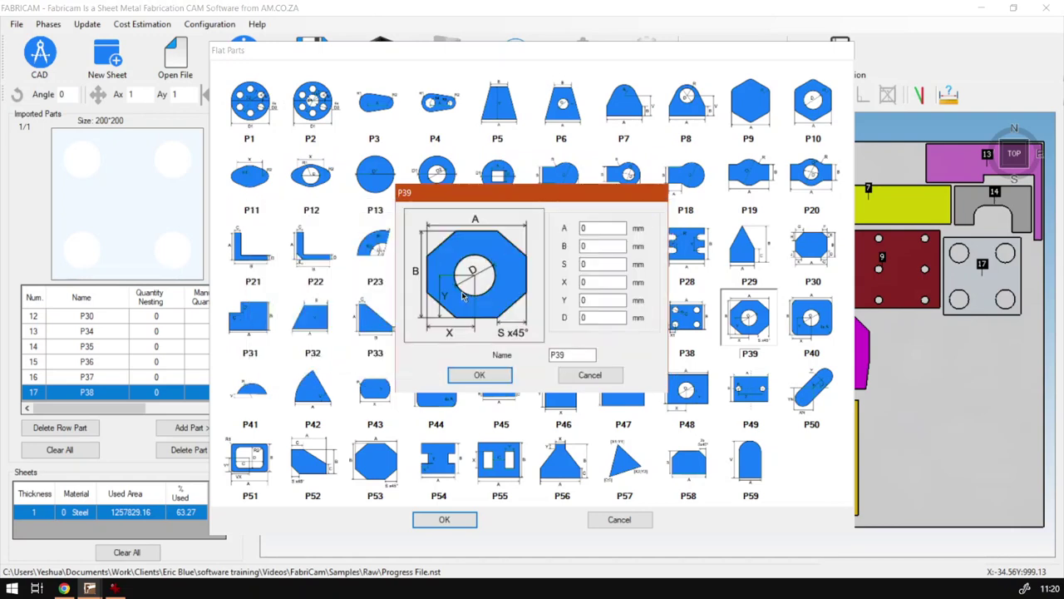
pyautogui.click(613, 228)
pyautogui.write('200')
pyautogui.press('Tab')
pyautogui.write('200')
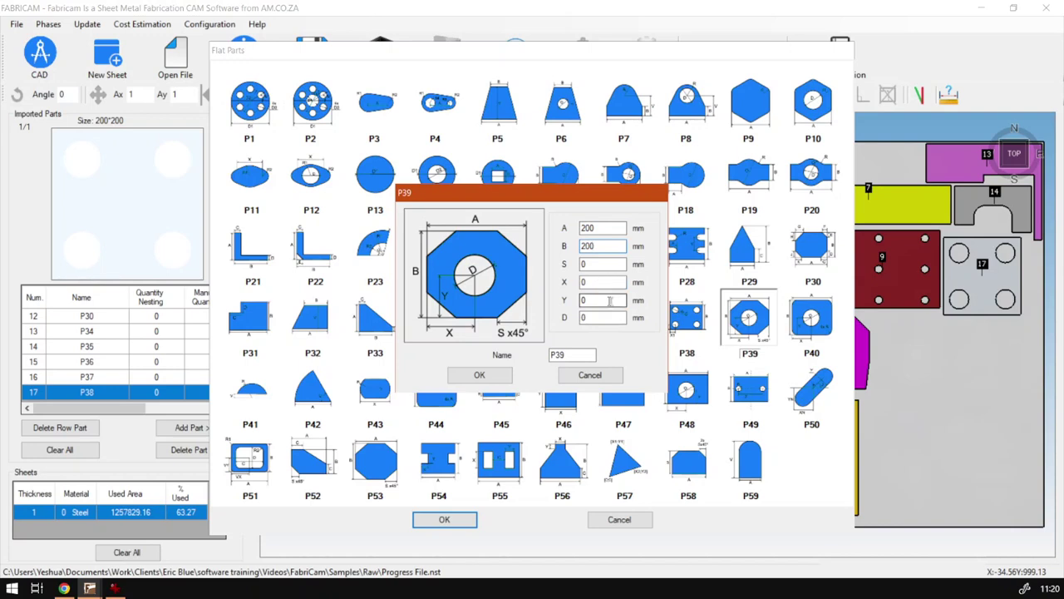
# Set P39's hole diameter D to 100 mm and its 45° corner chamfer S to 30 mm
pyautogui.click(607, 317)
pyautogui.write('100')
pyautogui.click(602, 263)
pyautogui.write('3')
# Set the hole's centre position X and Y to 100 mm each, preview the part, and return to its dimensions
pyautogui.doubleClick(598, 283)
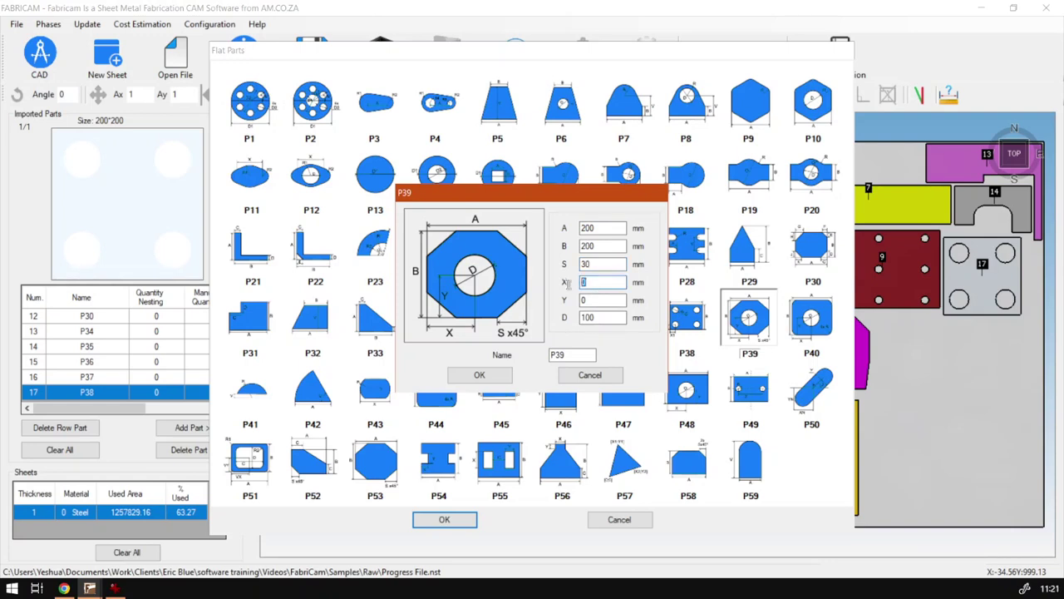
pyautogui.write('100')
pyautogui.press('Tab')
pyautogui.write('100')
pyautogui.click(479, 374)
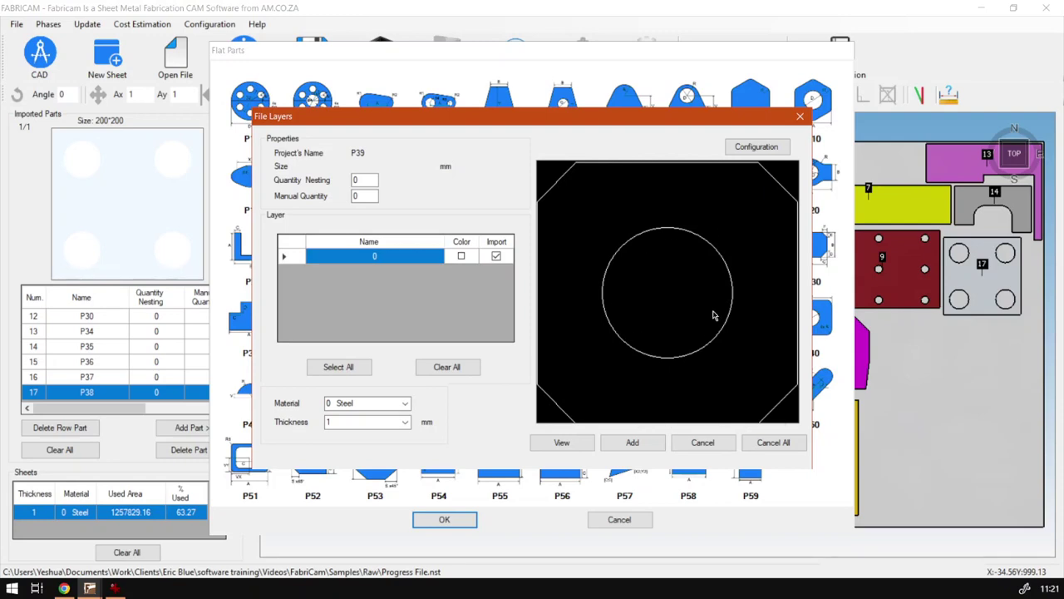
pyautogui.click(703, 442)
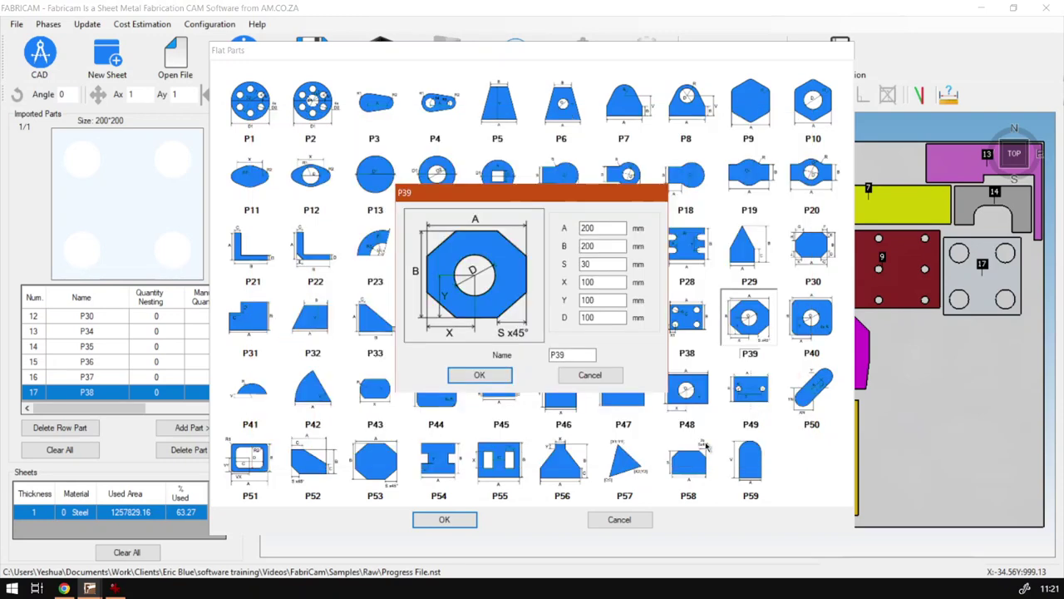
# Try the hole's Y position at 150 mm, preview the part, and return to its dimensions
pyautogui.doubleClick(609, 299)
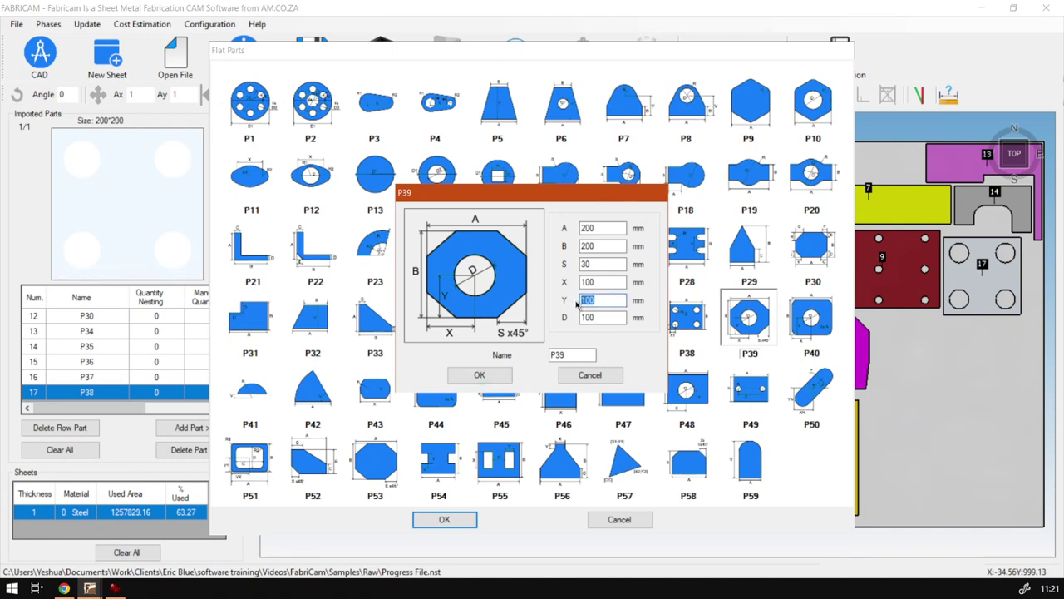
pyautogui.write('150')
pyautogui.click(479, 375)
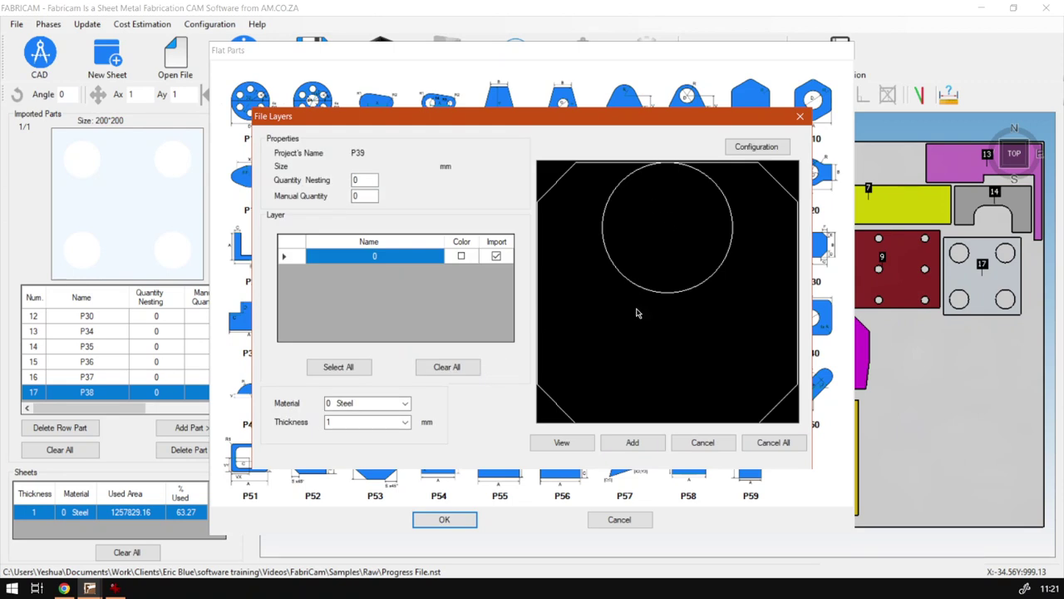
pyautogui.click(695, 443)
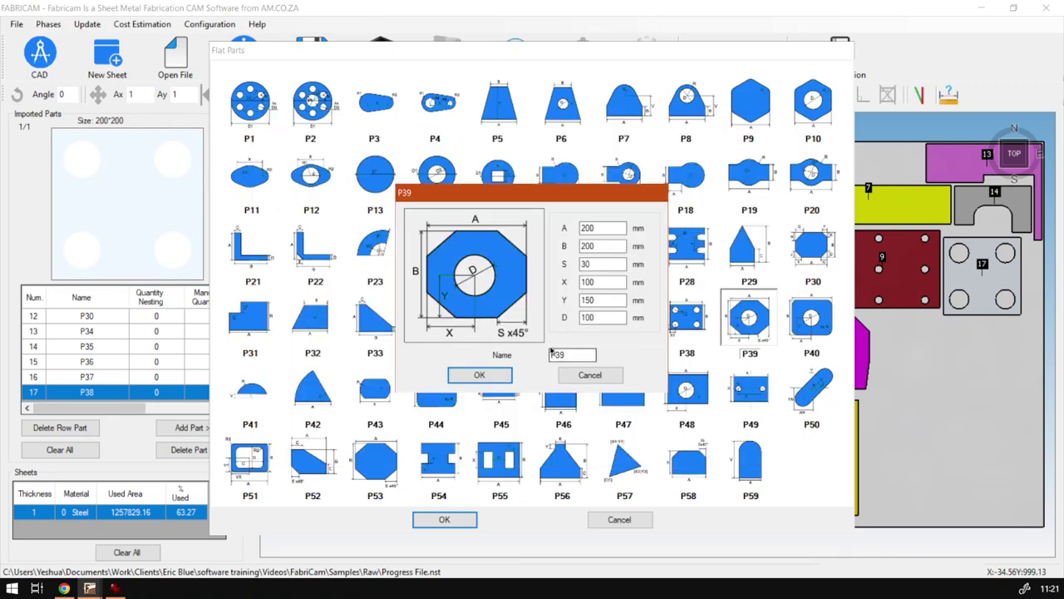
# Set the hole's Y position to 120 mm and generate the part for import
pyautogui.doubleClick(609, 300)
pyautogui.write('120')
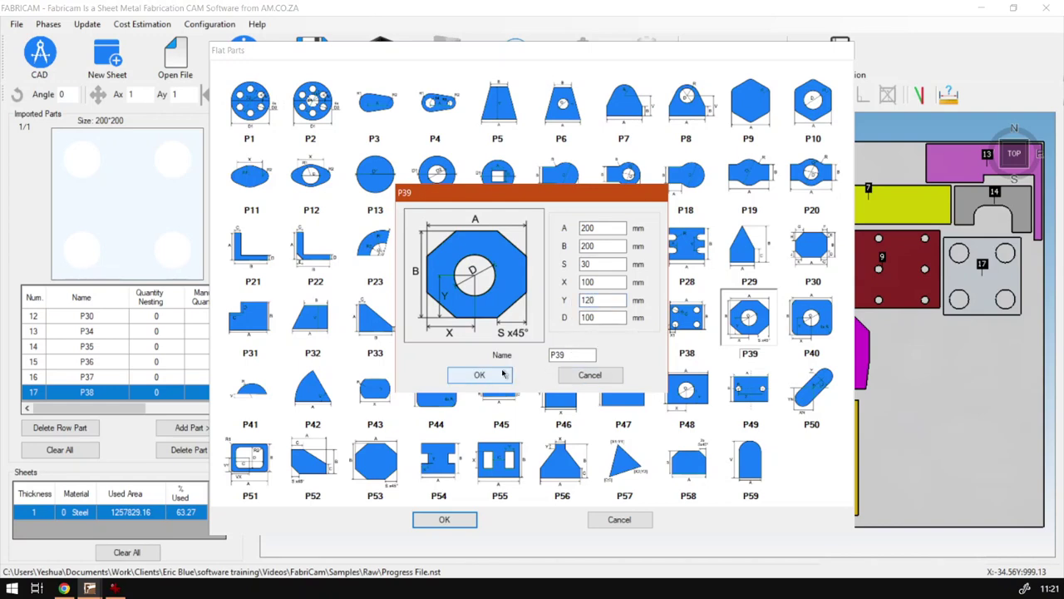
pyautogui.click(503, 374)
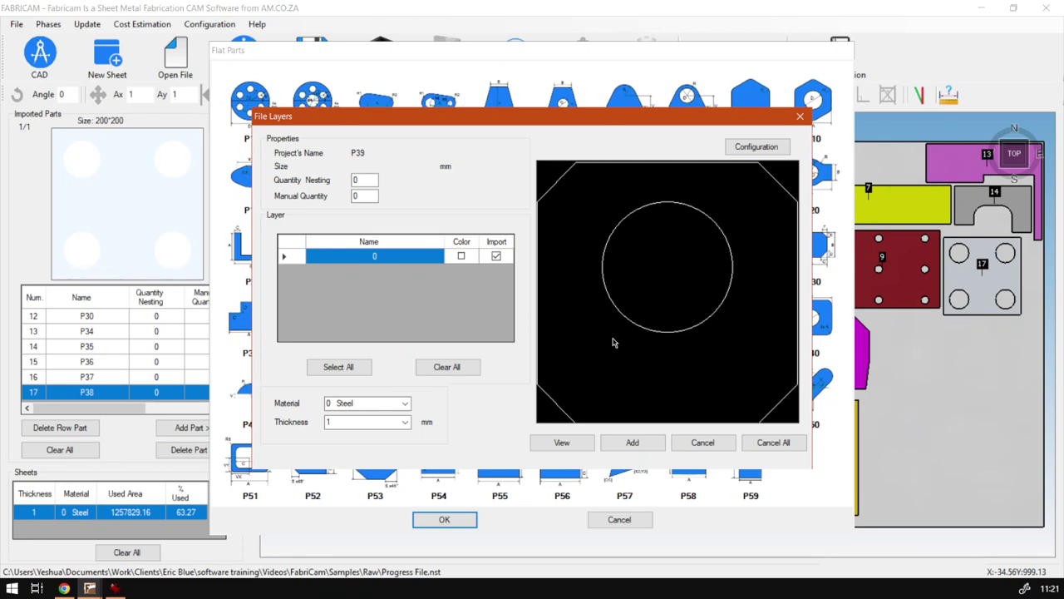
# Add P39 with a manual quantity of 1 and place it on the sheet below part 17, beside part 12
pyautogui.doubleClick(364, 196)
pyautogui.write('1')
pyautogui.click(640, 447)
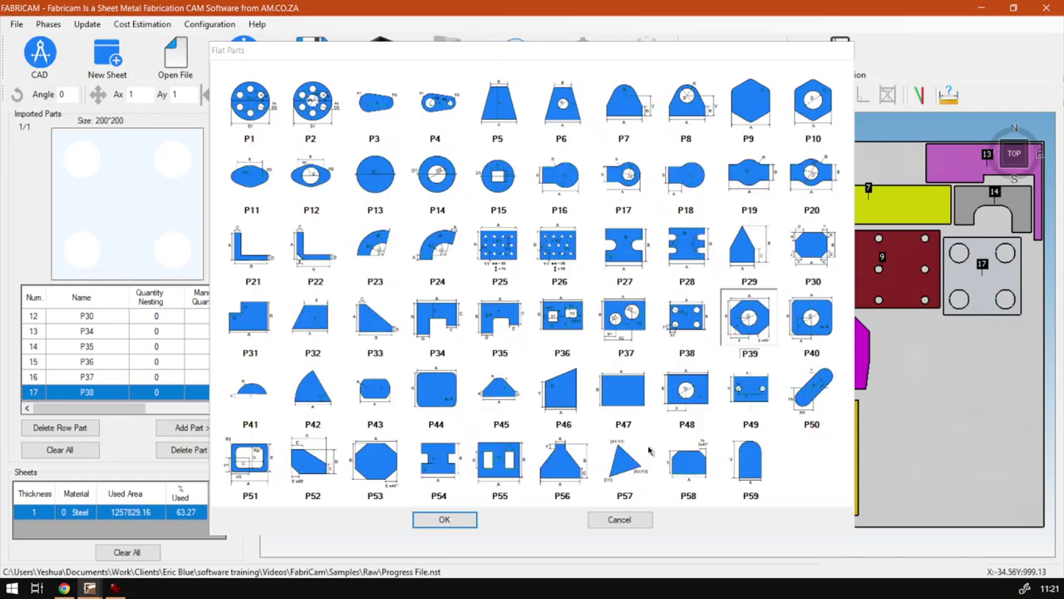
pyautogui.click(193, 428)
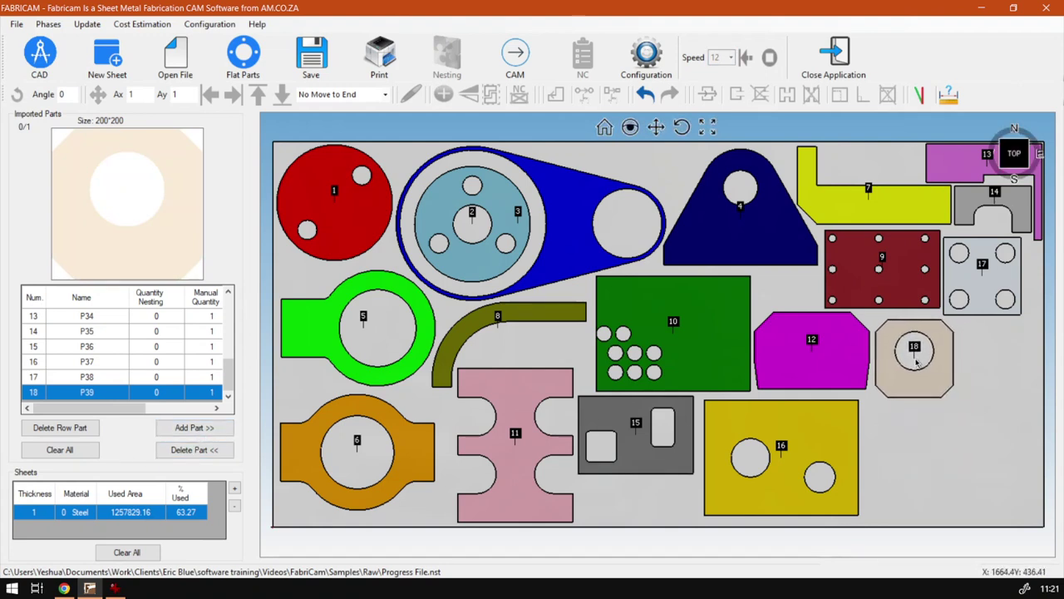
pyautogui.click(914, 362)
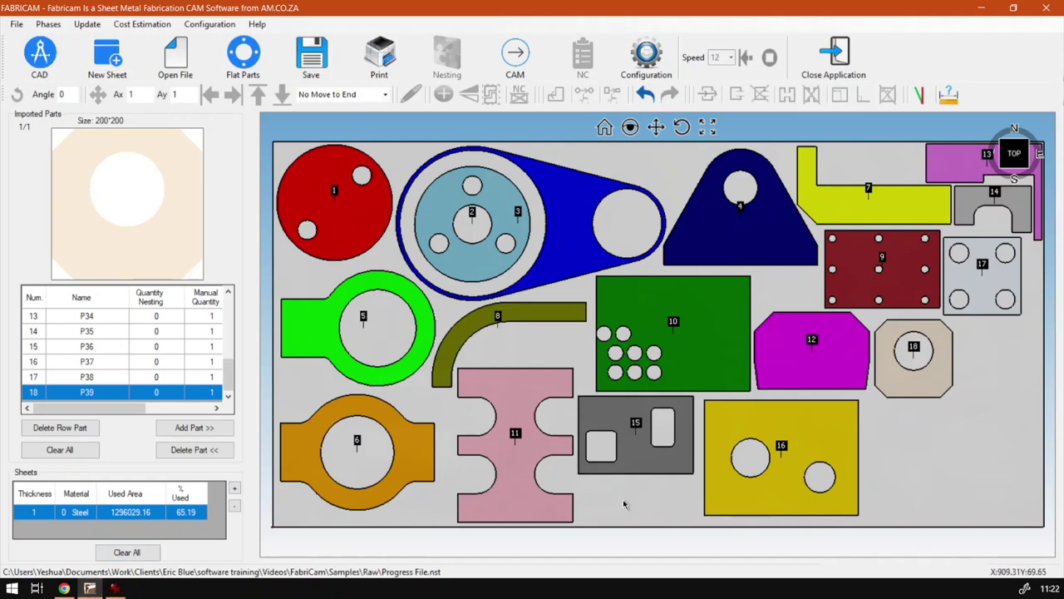
# Switch to Chrome and look through the training videos page on softwaretraining.co.za
pyautogui.click(64, 587)
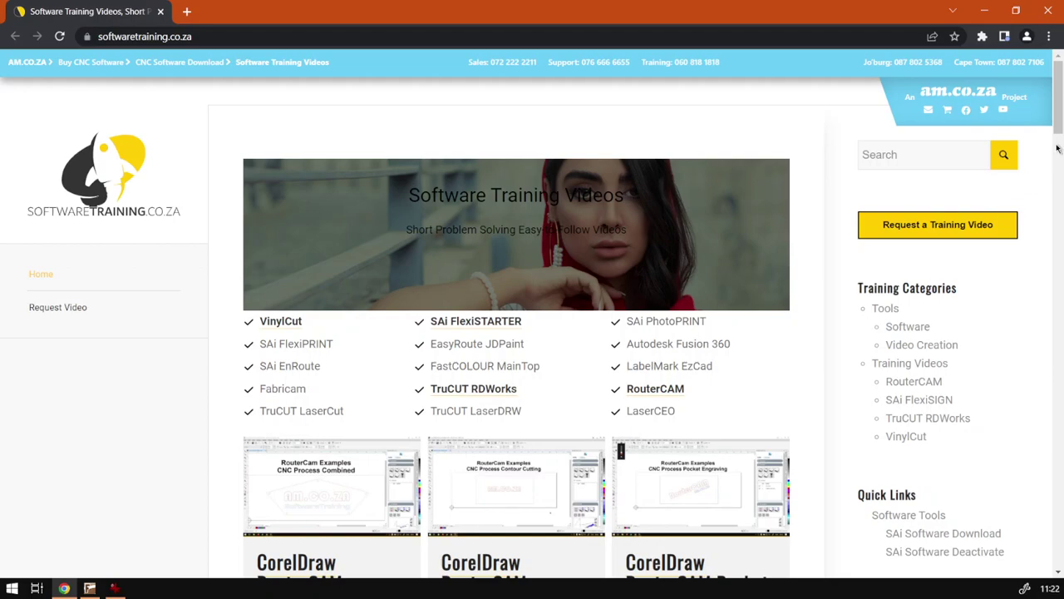
pyautogui.moveTo(1057, 123); pyautogui.dragTo(1053, 220)
pyautogui.click(1001, 526)
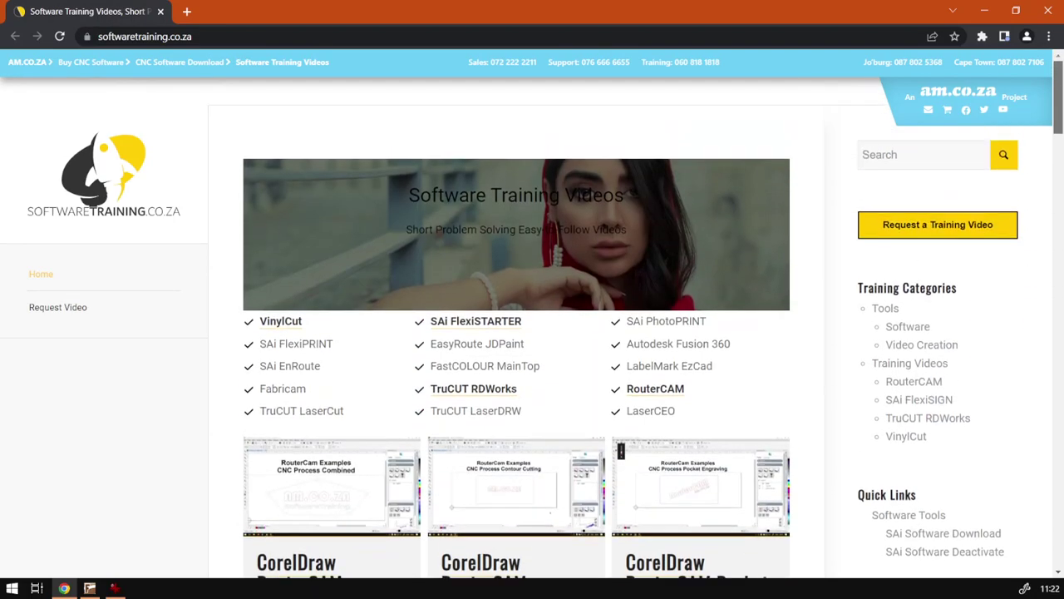